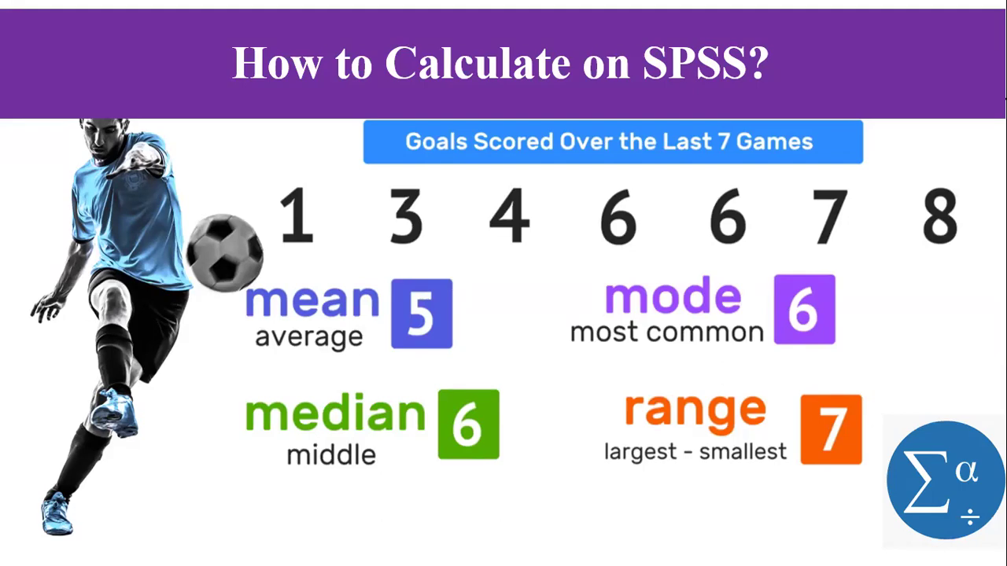
Exit the PowerPoint slideshow back to Normal view
key("Escape")
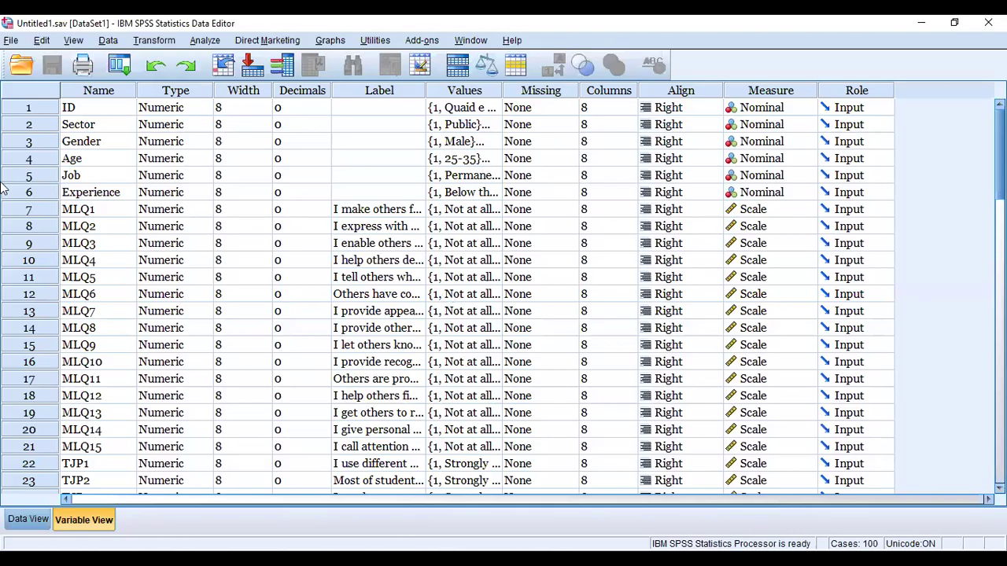
Step through the MLQ, TJP and IM questionnaire variables in Variable View, starting at MLQ1
left_click(105, 211)
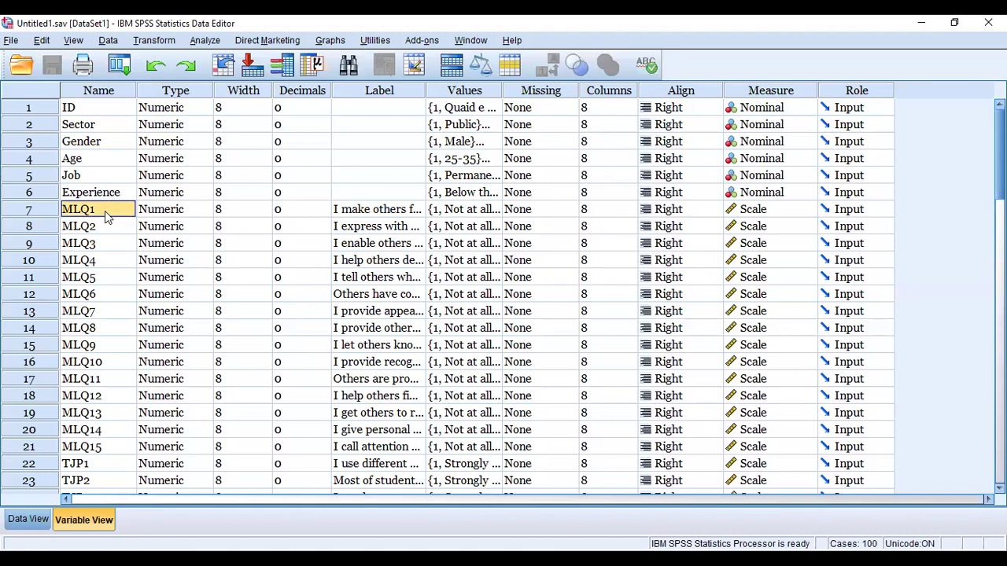
key("Down")
key("Down")
key("Down")
key("Down")
key("Down")
key("Down")
key("Down")
key("Down")
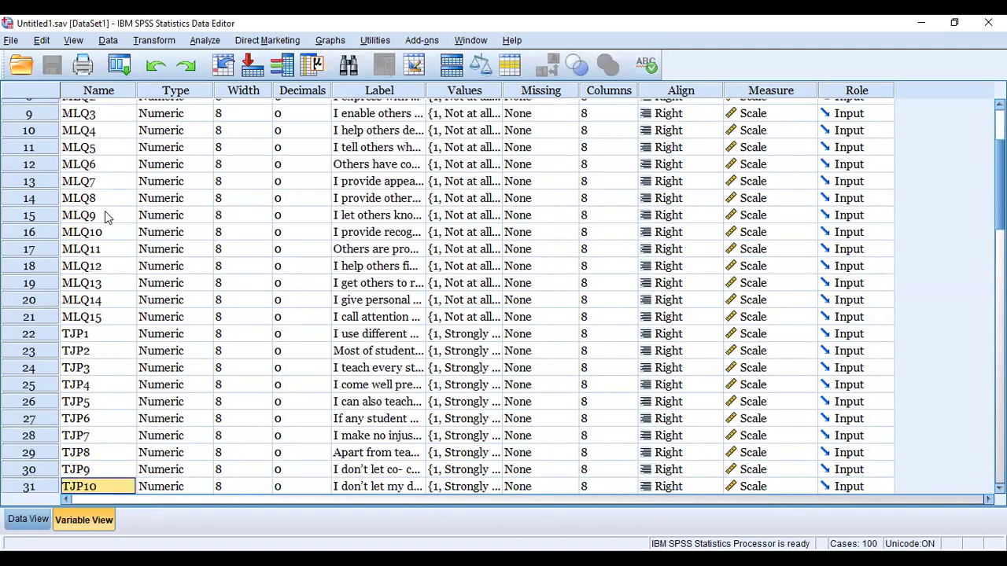
key("Down")
key("Down")
key("Down")
key("Down")
key("Down")
key("Down")
key("Down")
key("Down")
key("Down")
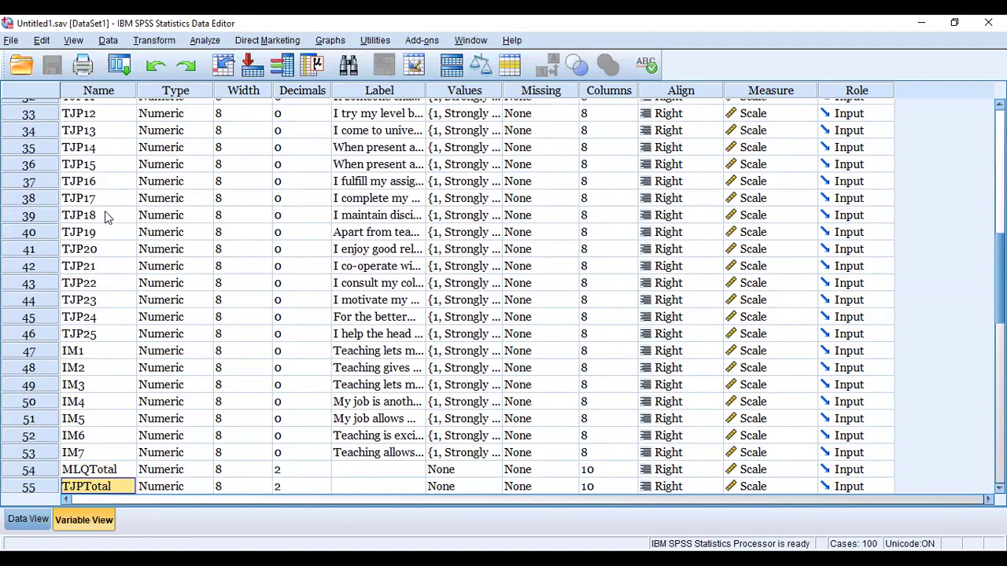
key("Up")
key("Up")
key("Up")
key("Up")
key("Up")
key("Up")
key("Up")
key("Up")
key("Up")
key("Up")
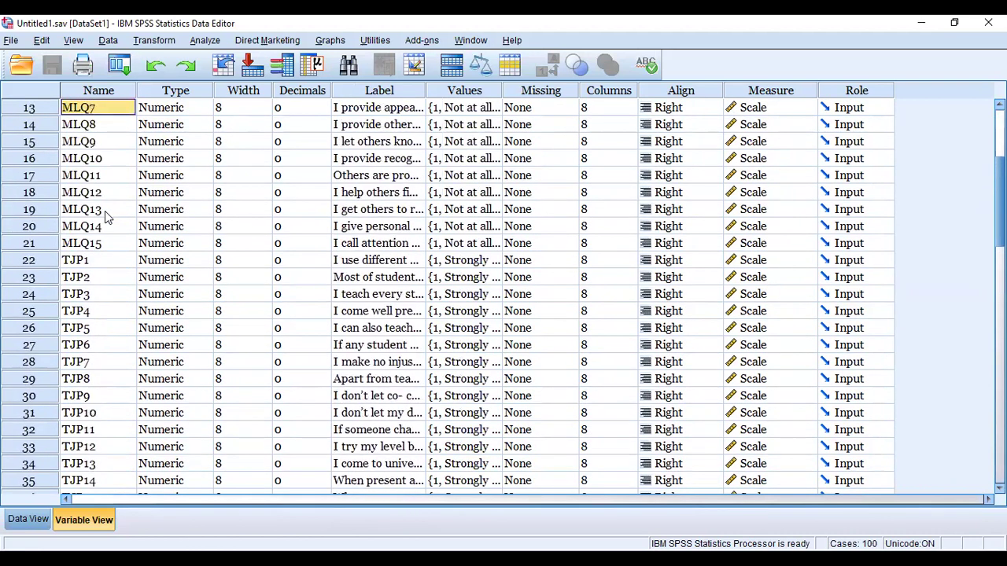
key("Up")
key("Up")
key("Up")
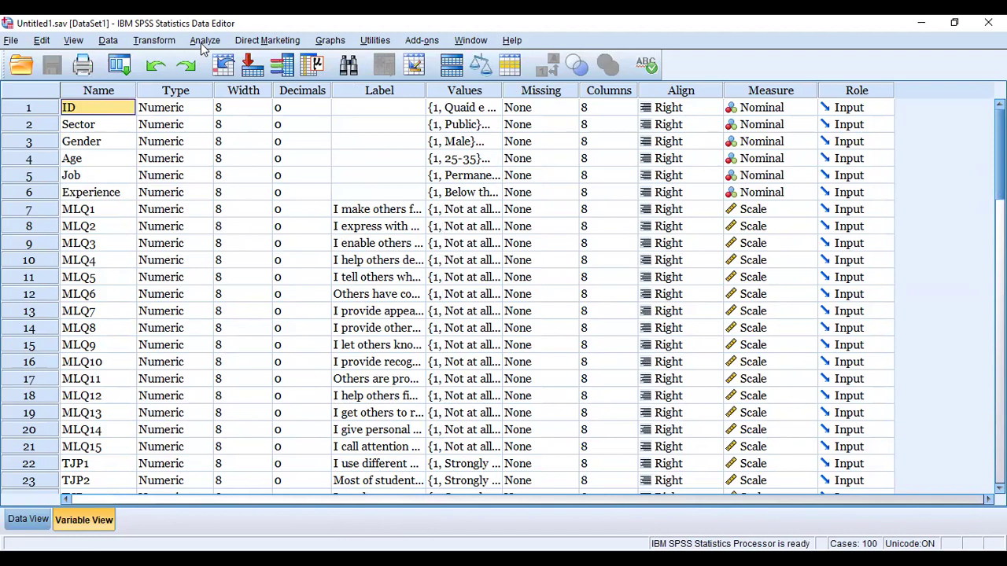
Run Descriptives on the TJP items, reporting only N, mean and standard deviation
left_click(202, 41)
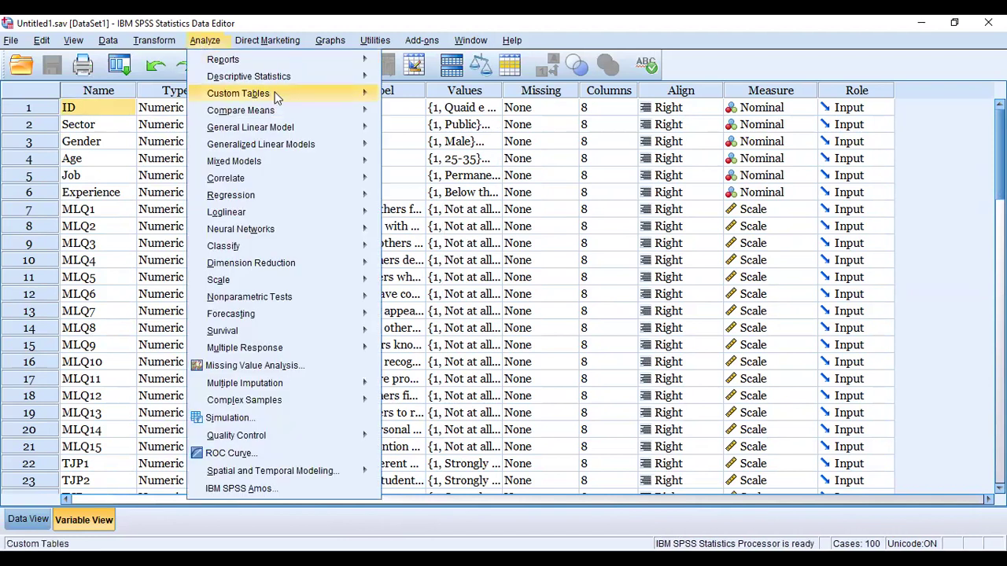
mouse_move(248, 76)
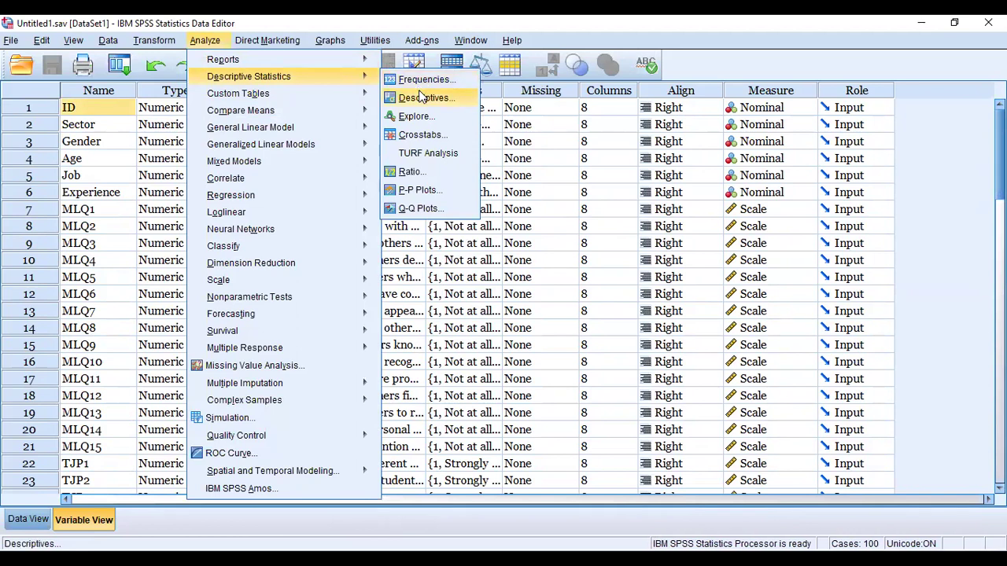
left_click(423, 96)
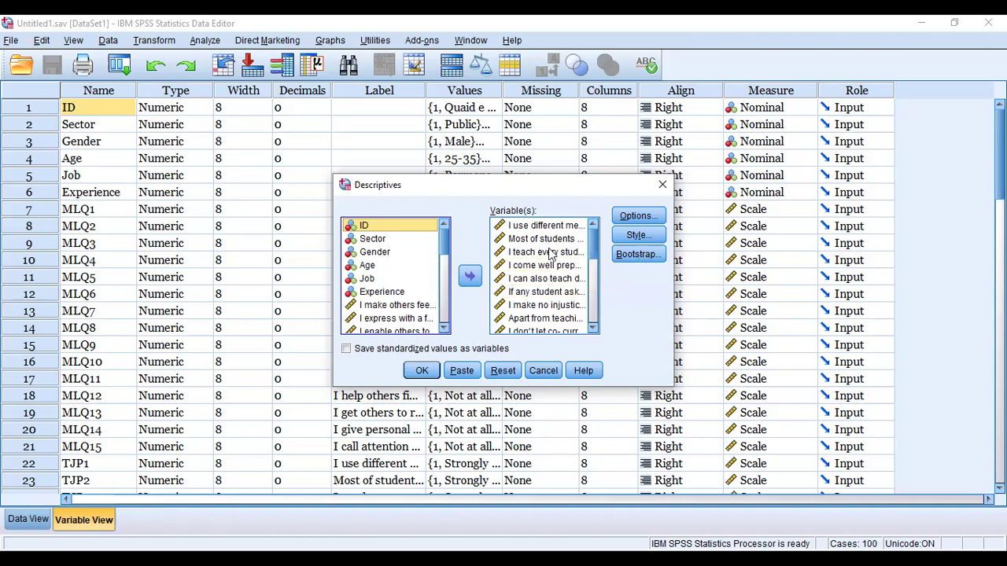
left_click(637, 216)
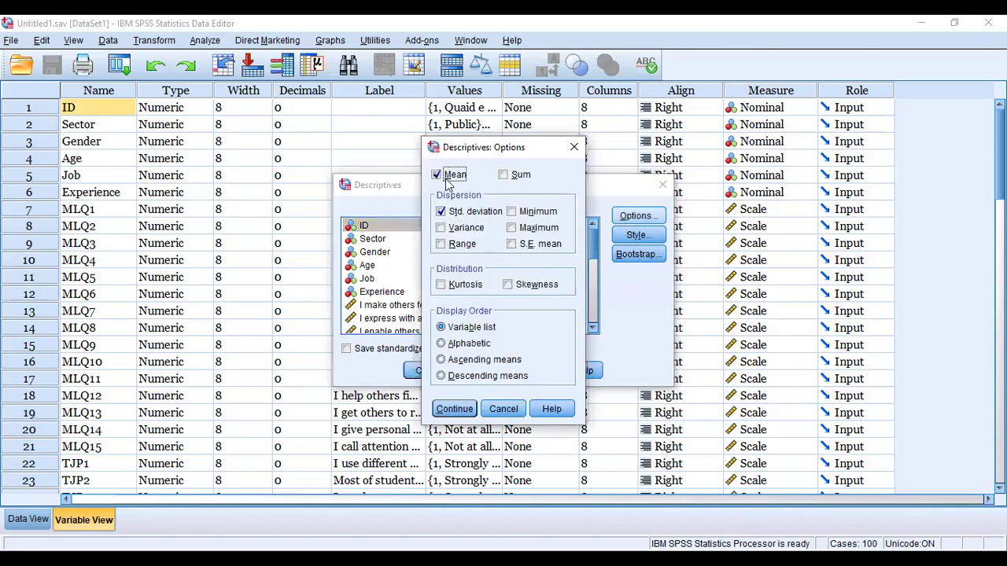
left_click(512, 213)
left_click(513, 228)
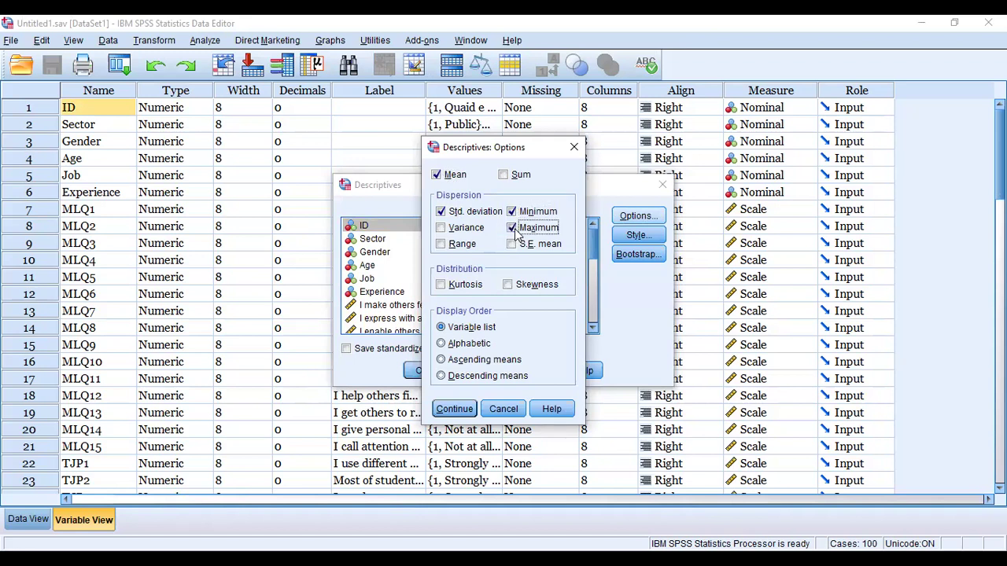
left_click(513, 228)
left_click(512, 213)
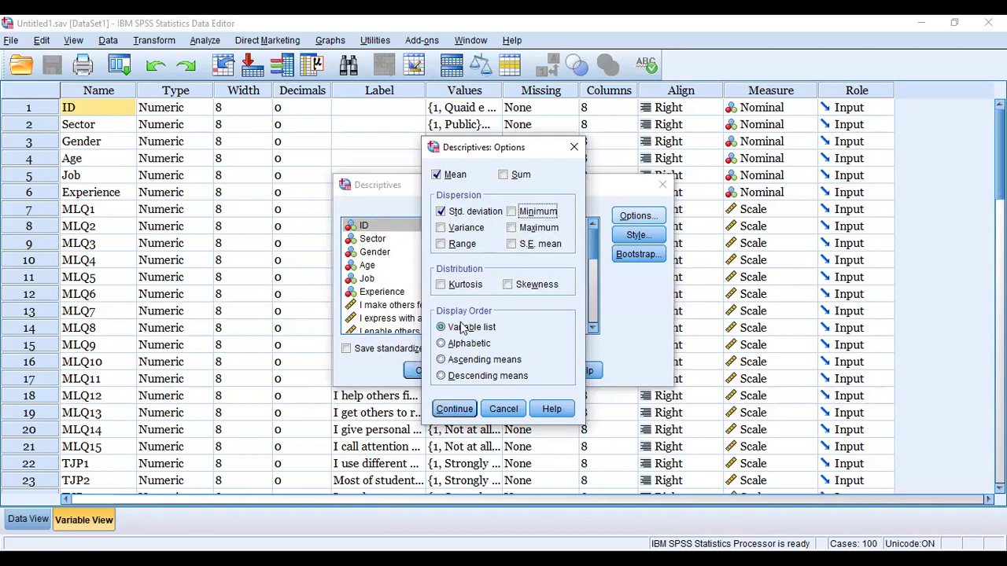
left_click(460, 417)
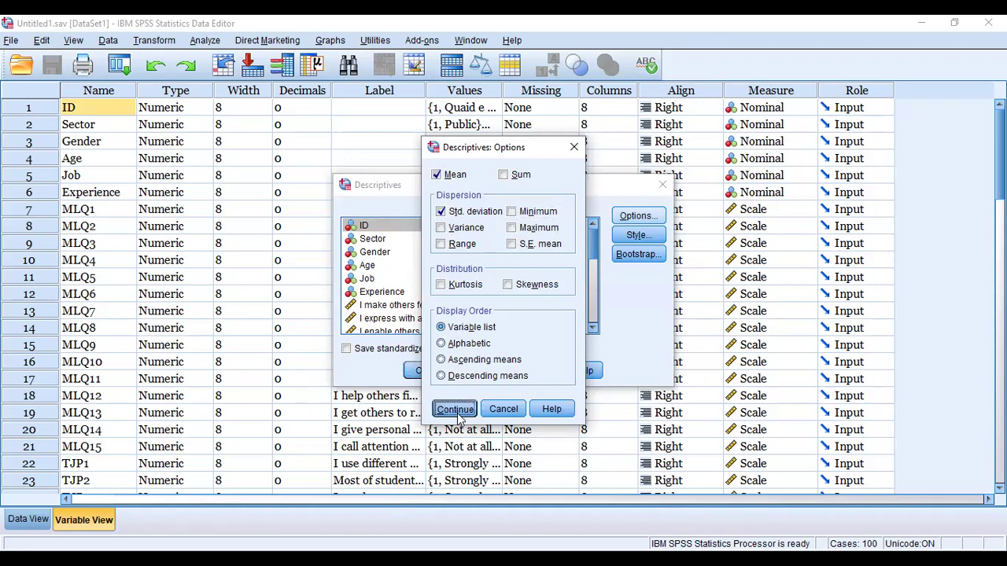
left_click(421, 369)
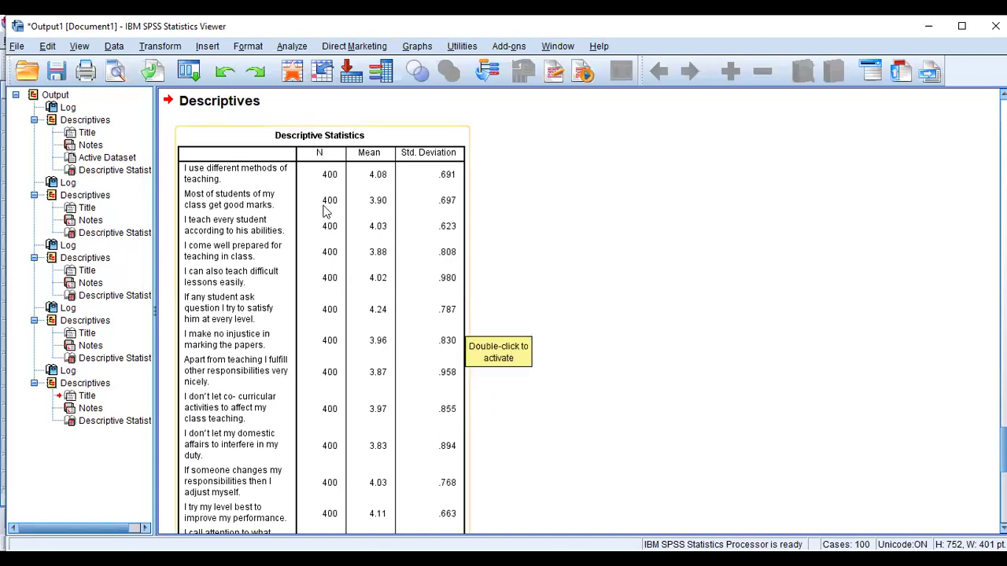
Switch from the Output Viewer back to the Data Editor and reopen the Analyze menu
left_click(506, 237)
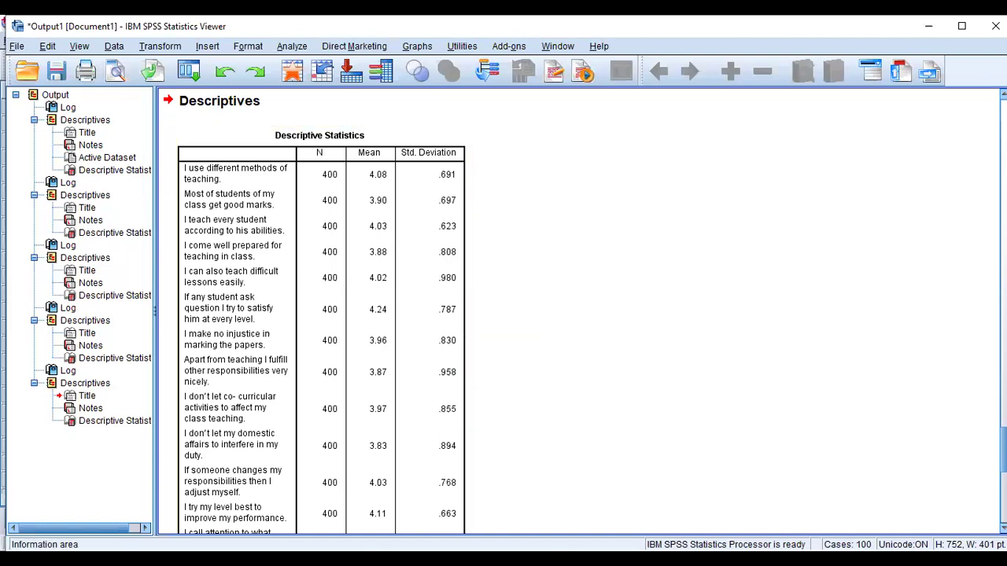
key("alt+Tab")
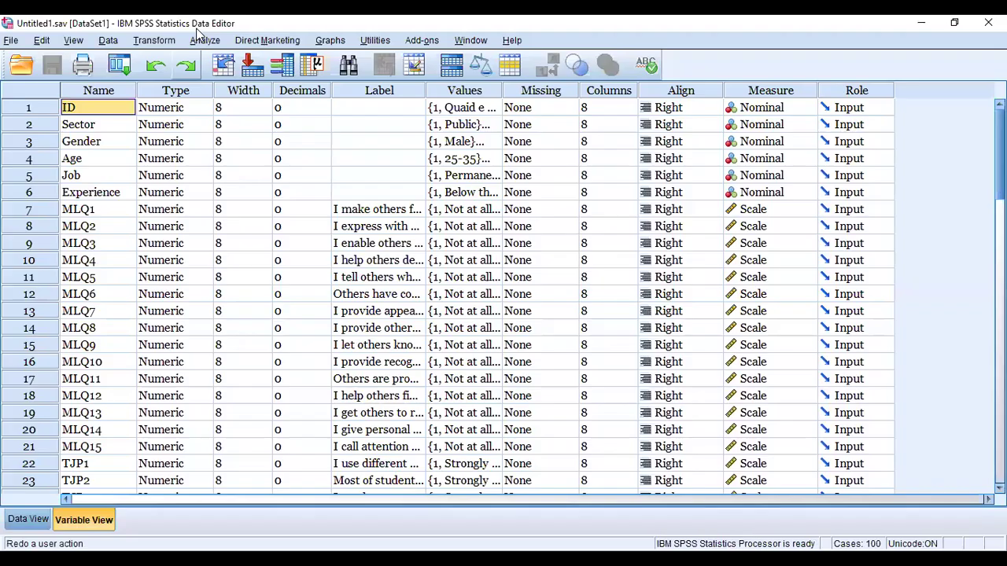
left_click(205, 40)
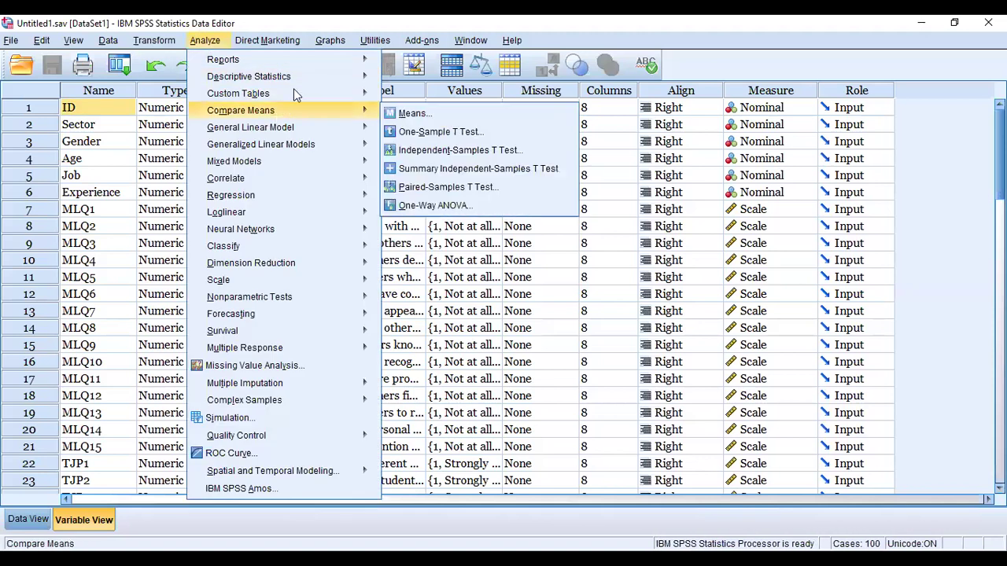
mouse_move(248, 76)
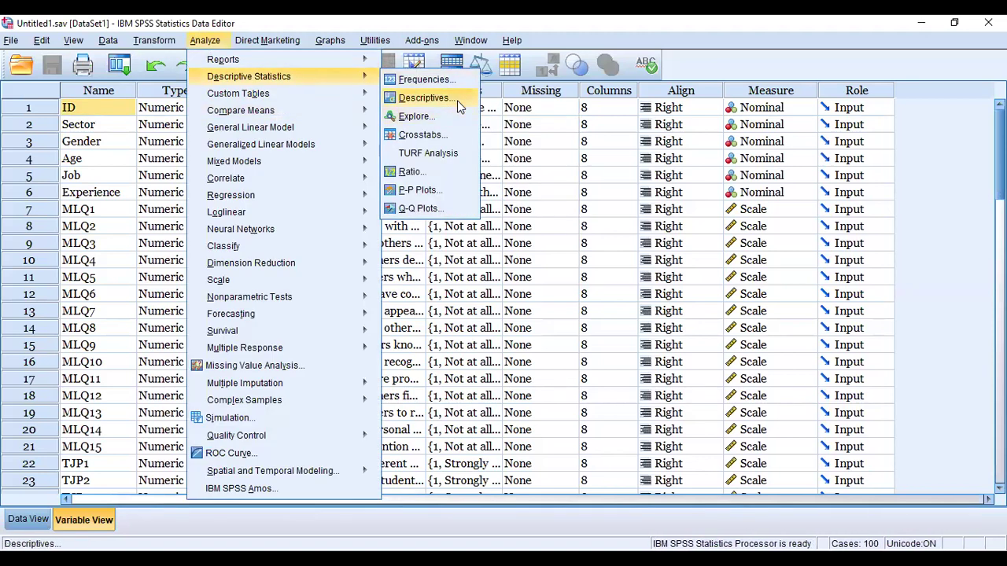
In Descriptives, replace the previous variables with the MLQ leadership items, removing the stray teaching-methods item
left_click(460, 98)
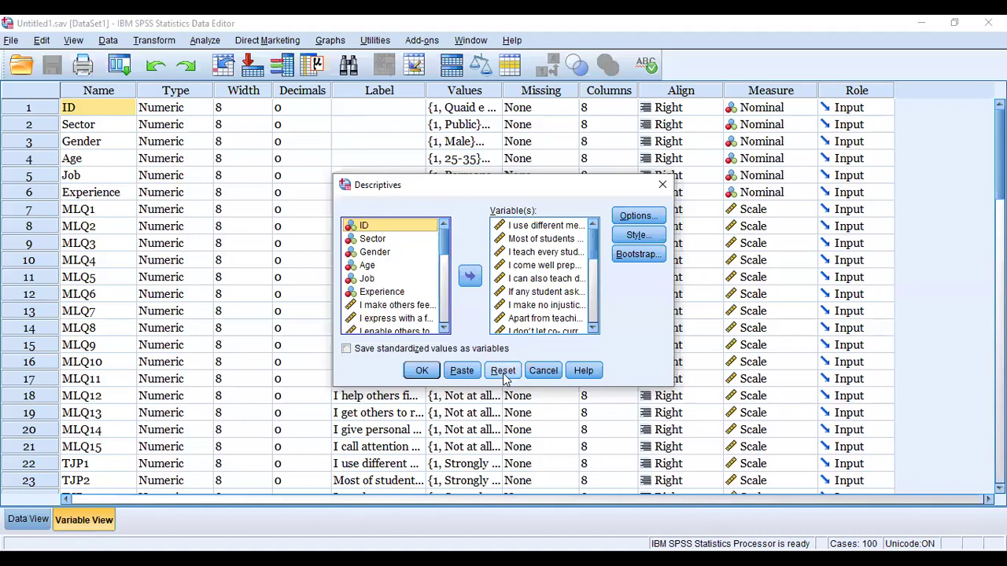
left_click(504, 373)
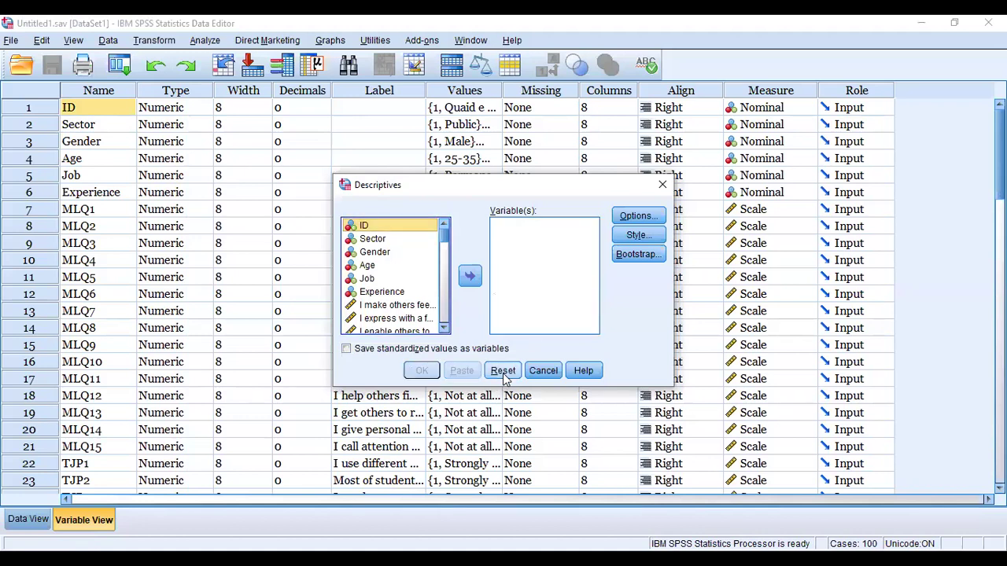
double_click(399, 305)
double_click(400, 305)
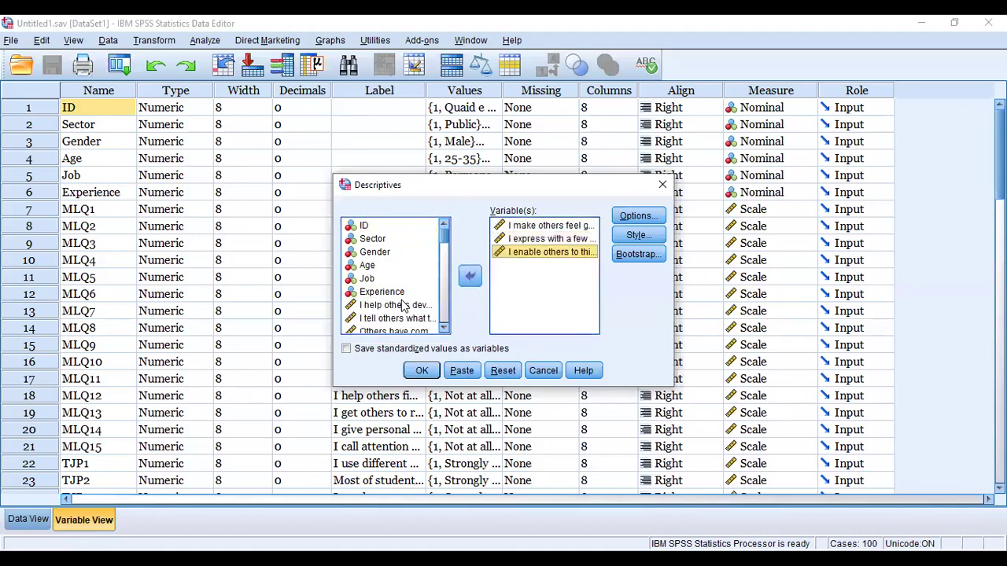
double_click(399, 305)
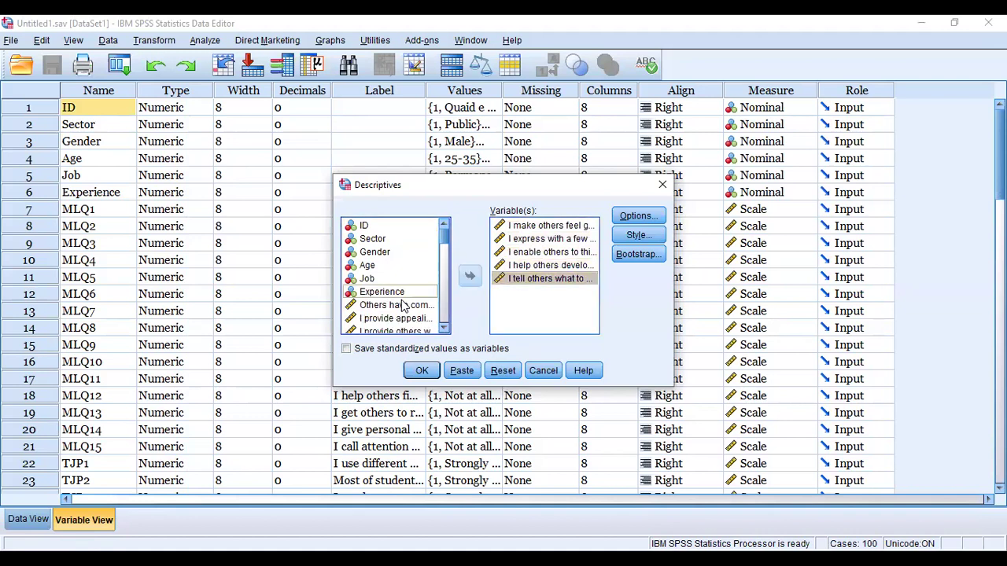
double_click(400, 305)
left_click(402, 305)
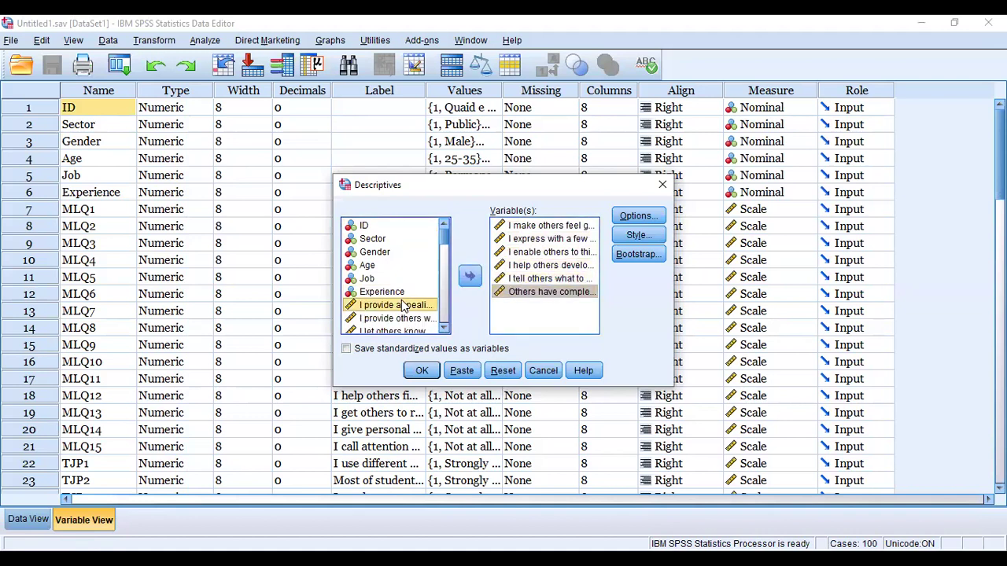
double_click(401, 318)
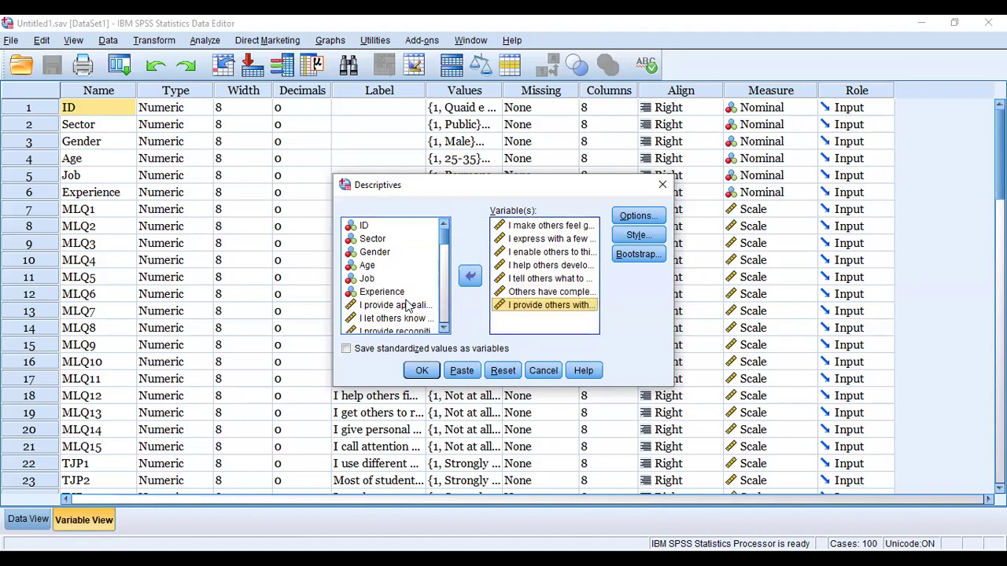
double_click(406, 306)
double_click(404, 310)
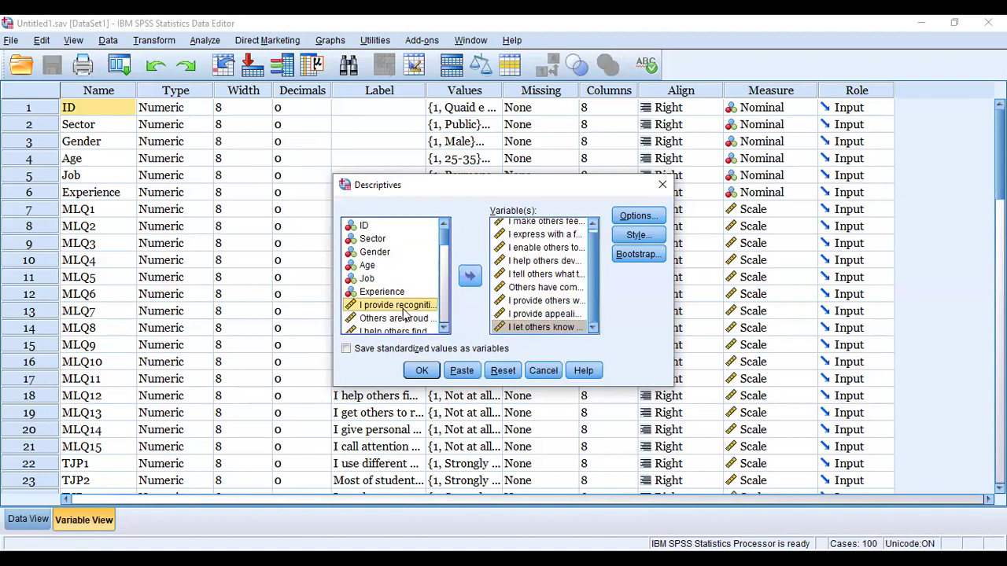
double_click(403, 310)
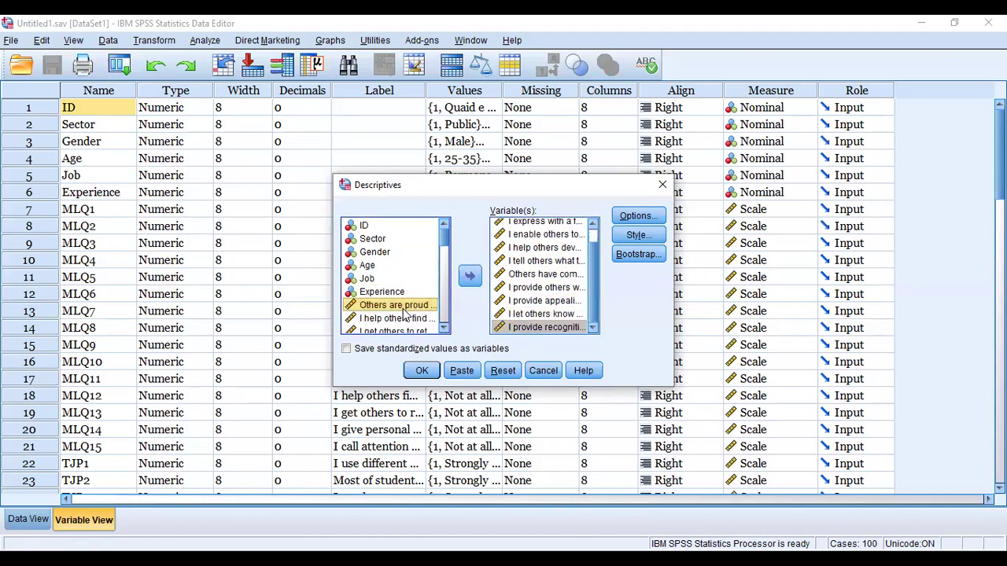
double_click(402, 310)
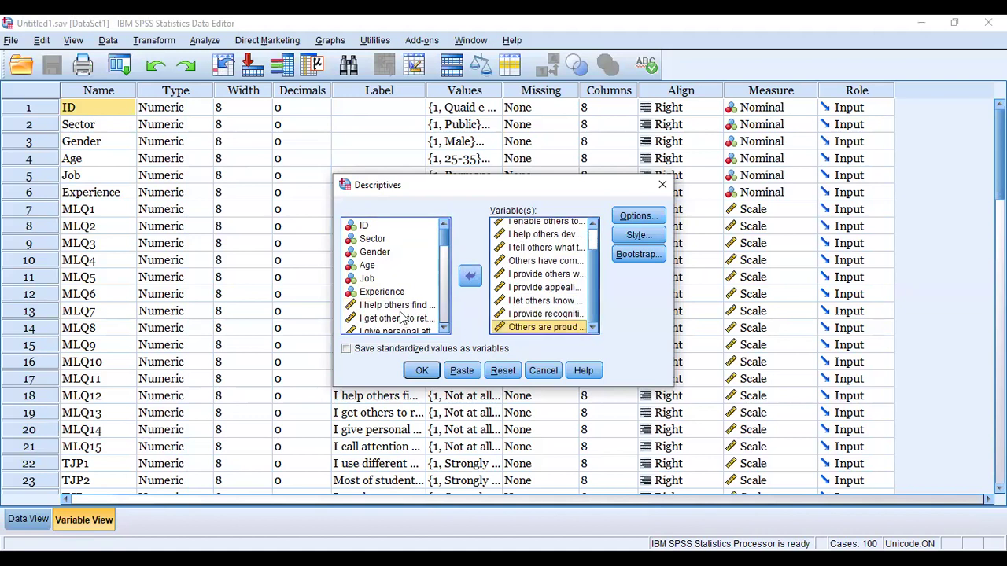
double_click(401, 313)
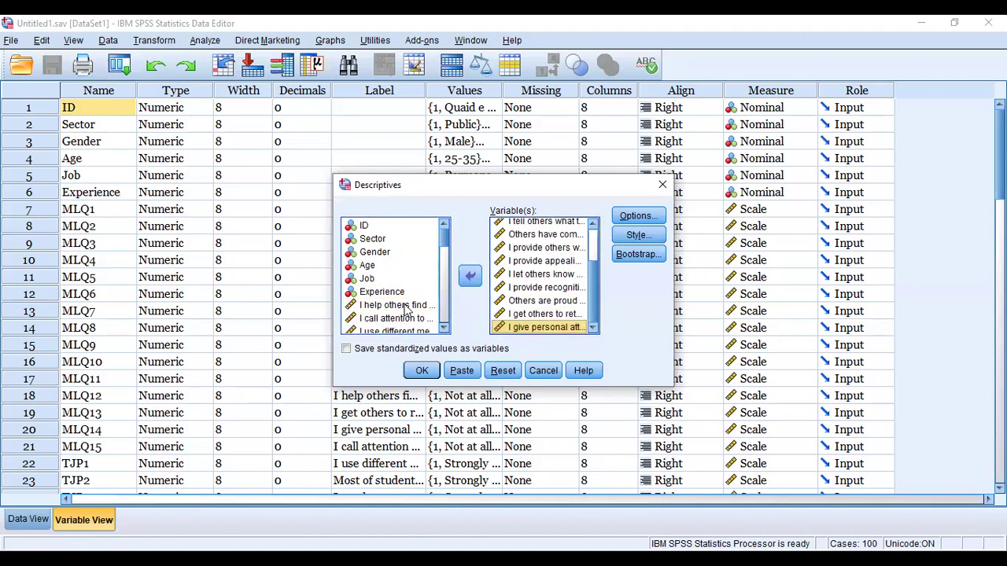
double_click(402, 307)
double_click(405, 316)
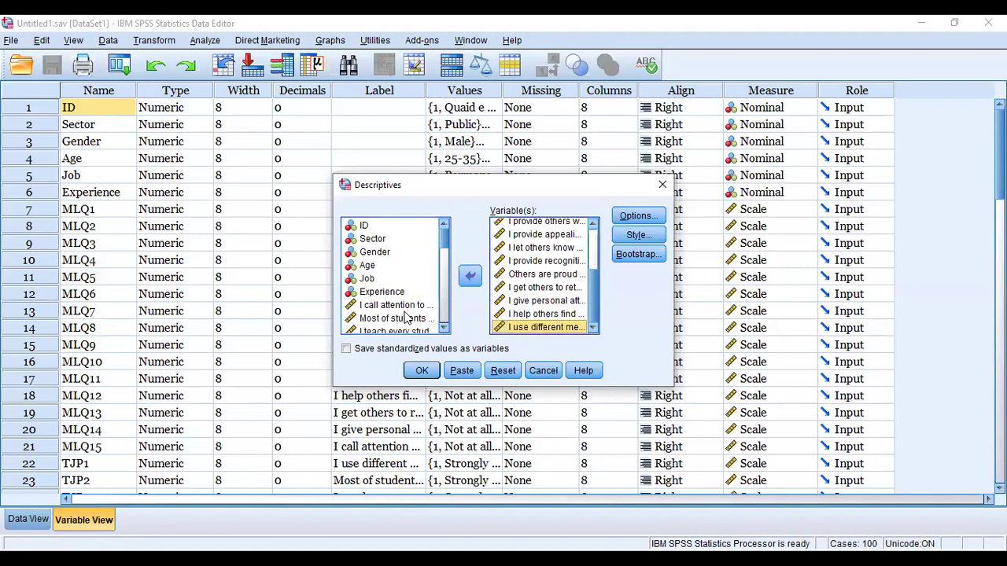
double_click(508, 327)
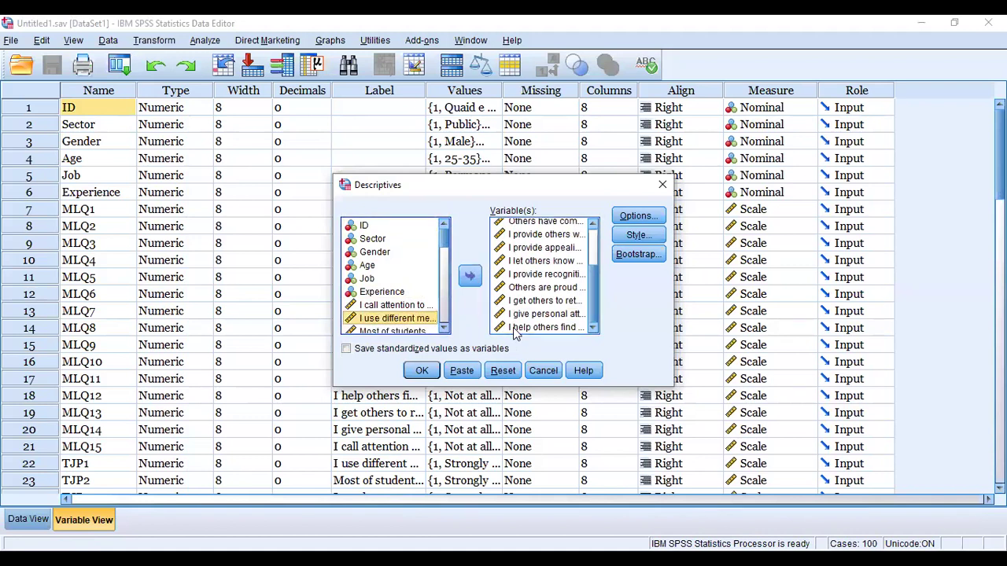
double_click(378, 306)
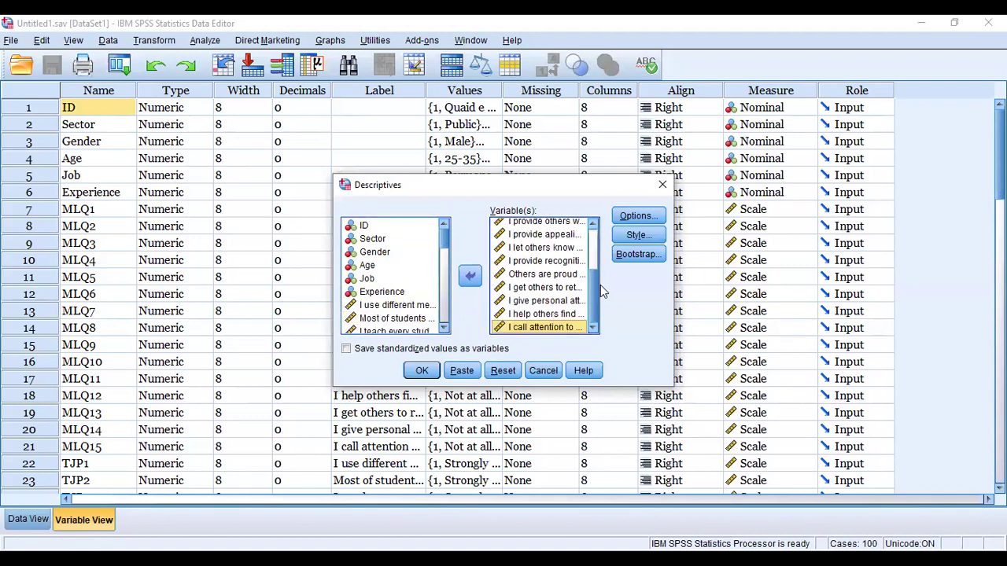
left_click_drag(595, 293, 597, 202)
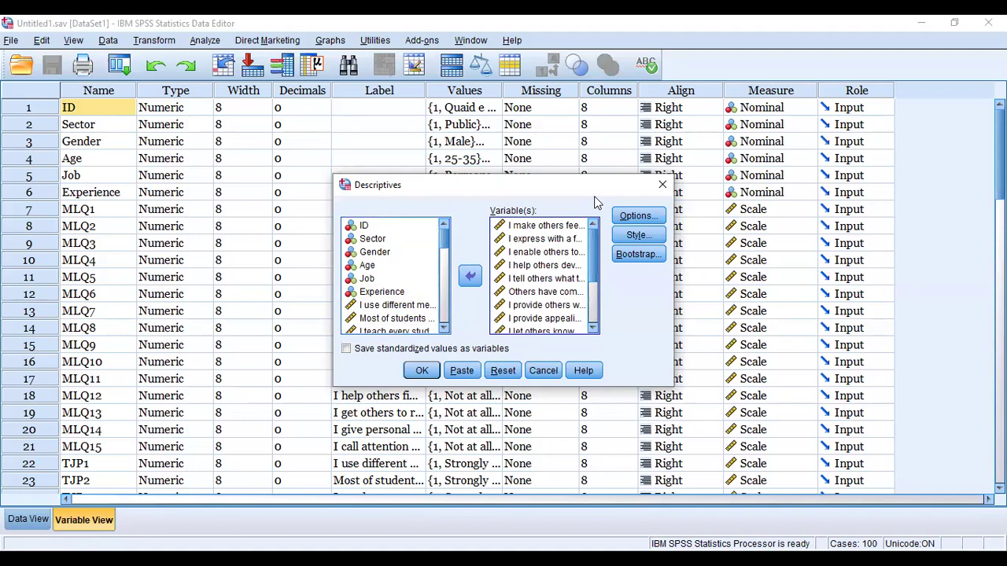
Add minimum and maximum to the reported statistics and run the analysis
left_click(637, 216)
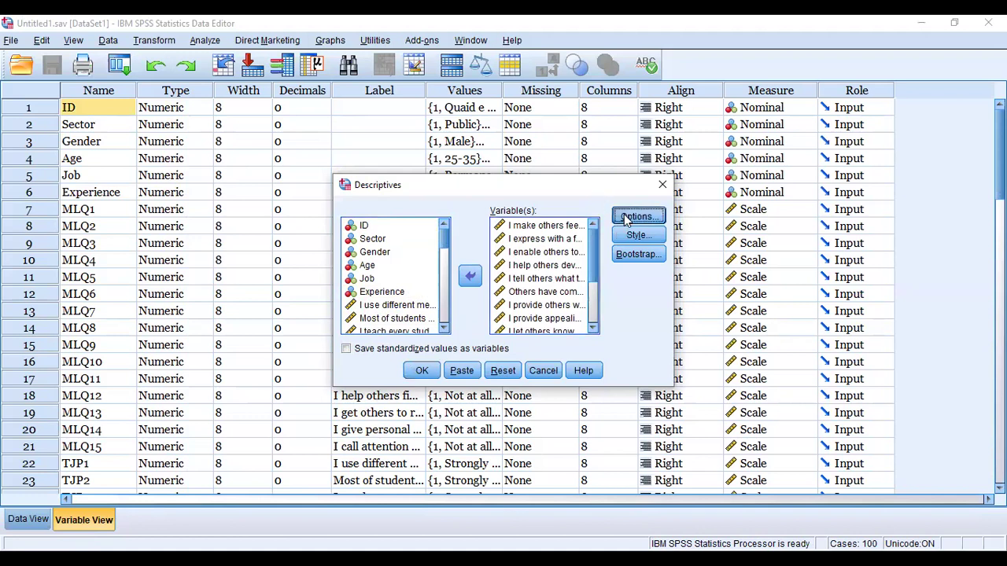
left_click(512, 211)
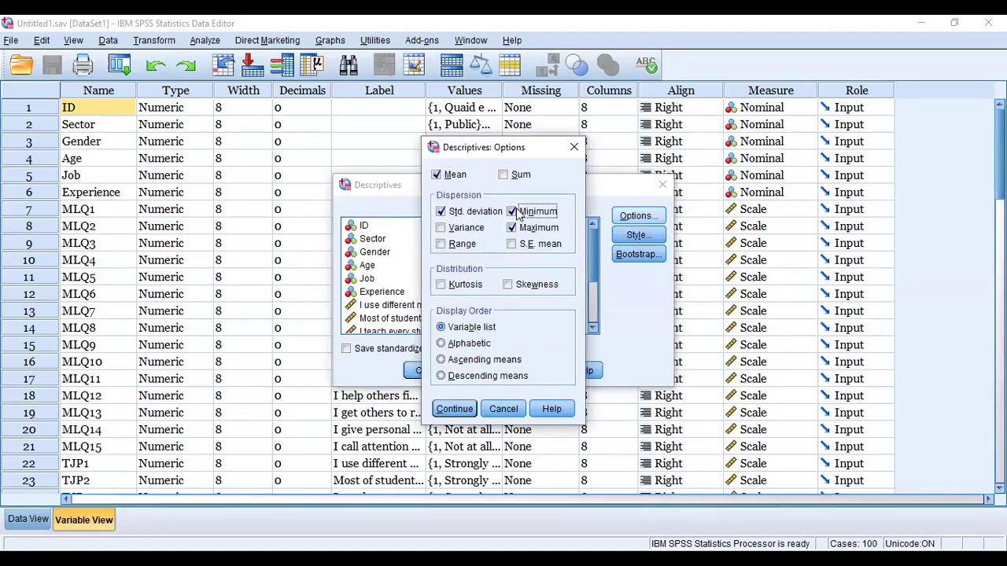
left_click(512, 227)
left_click(512, 211)
left_click(512, 227)
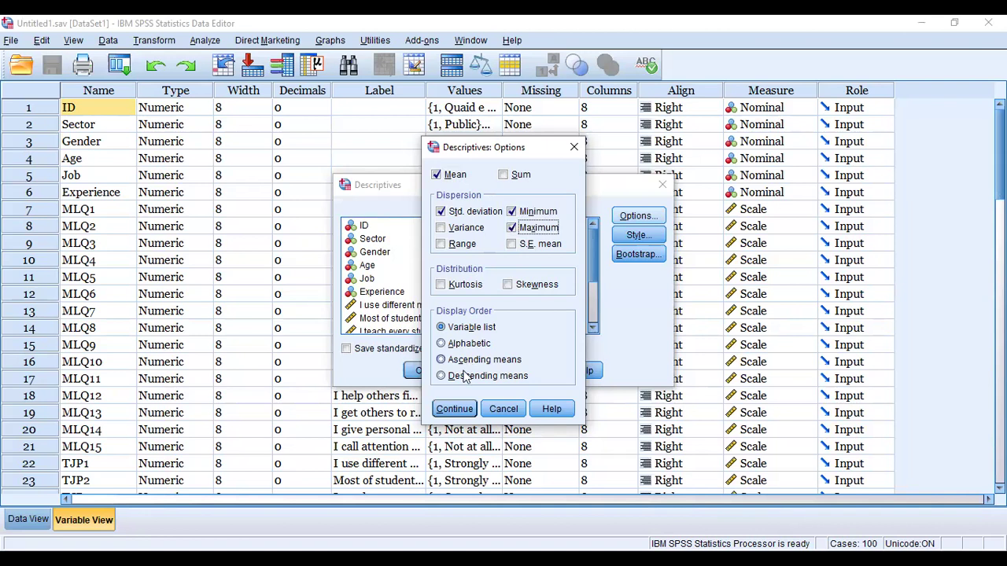
left_click(461, 405)
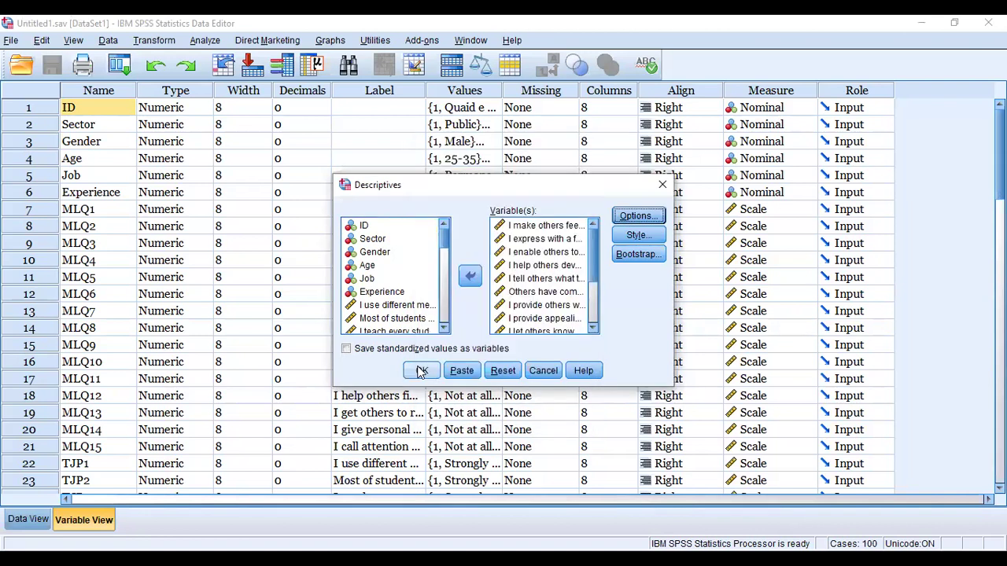
left_click(421, 371)
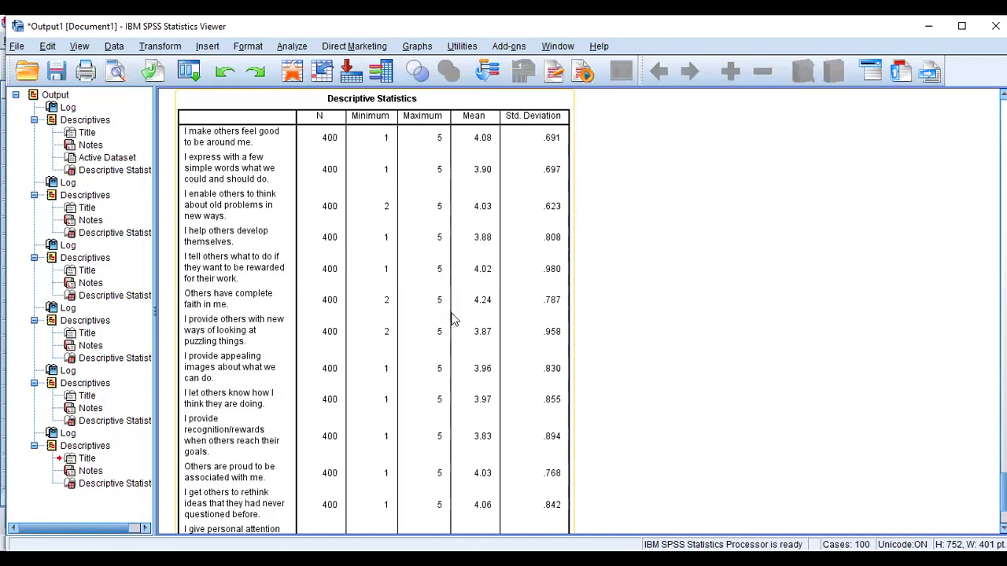
Scroll the output back to the teaching-items Descriptive Statistics table and select it
left_click(747, 365)
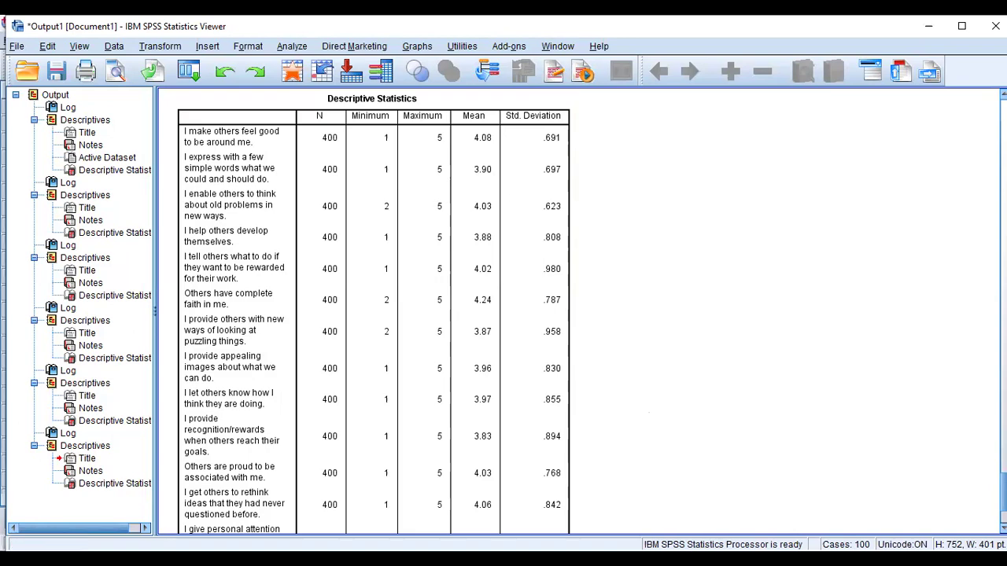
key("alt+Tab")
scroll(503, 315, "down", 10)
scroll(504, 315, "down", 5)
scroll(504, 314, "up", 3)
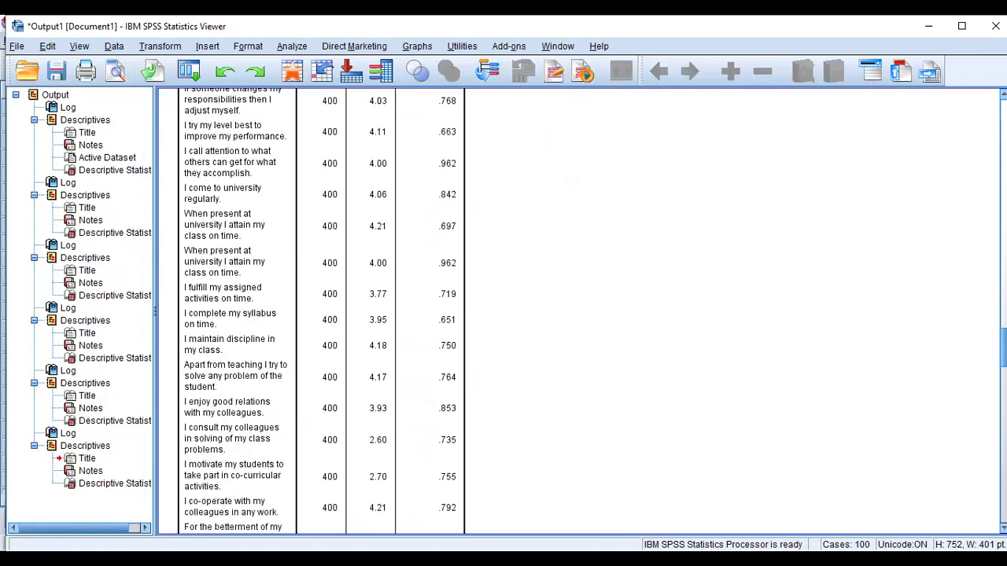
scroll(503, 315, "down", 3)
scroll(504, 315, "down", 5)
scroll(503, 314, "down", 1)
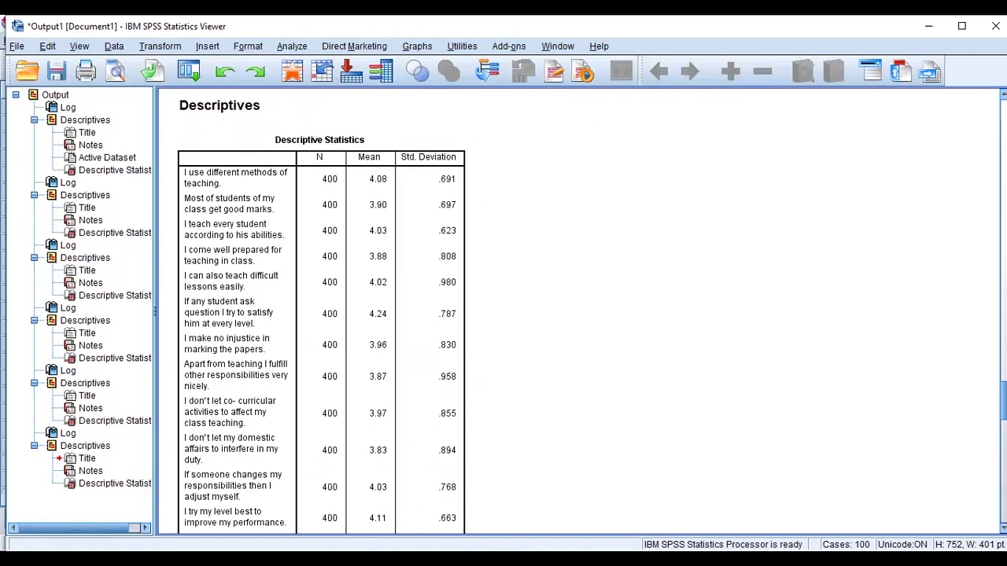
left_click(265, 203)
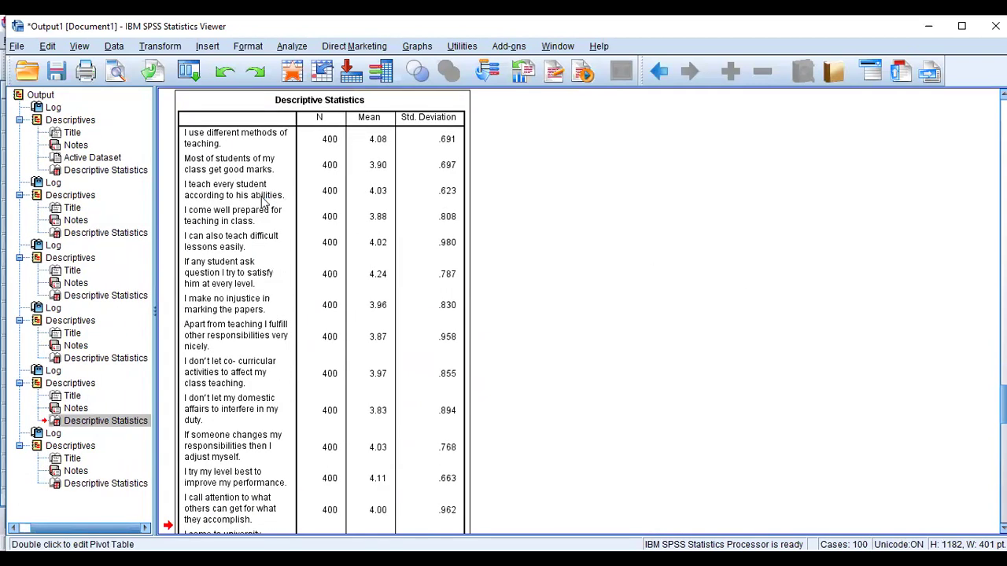
Activate the teaching-items statistics table and copy it from its context menu
double_click(265, 203)
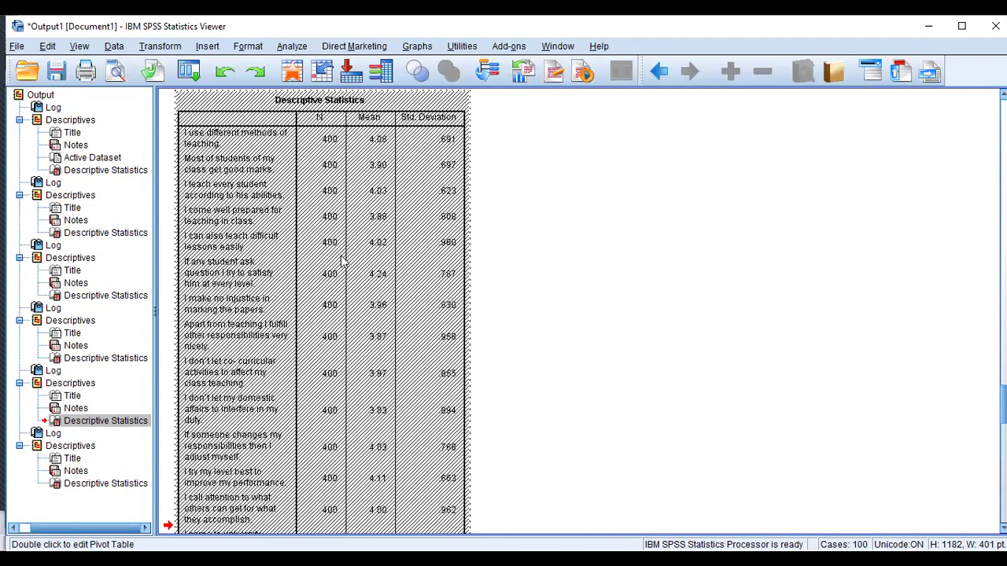
right_click(341, 260)
left_click(373, 286)
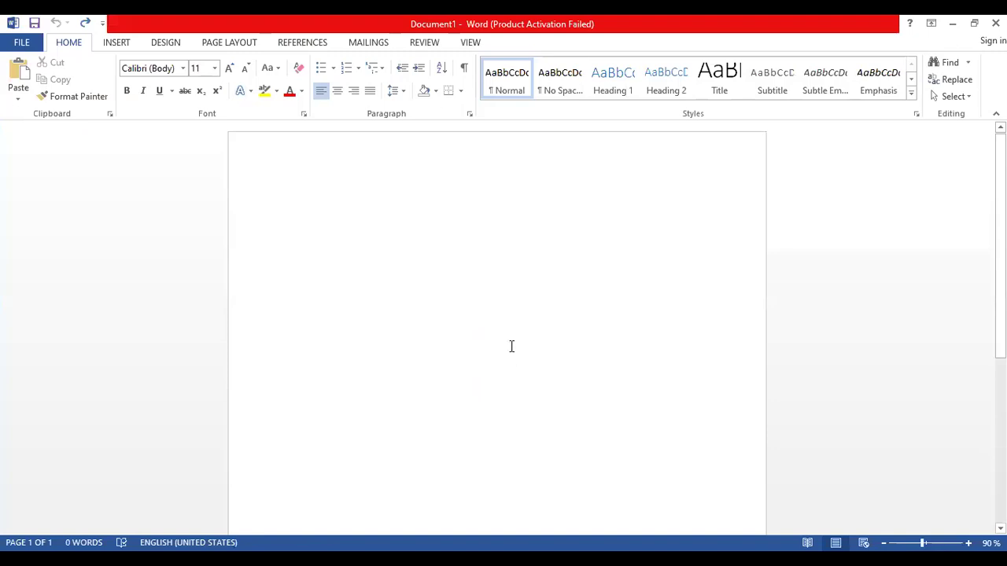
Paste the teaching-items Descriptive Statistics table into Word and scroll through it
key("ctrl+v")
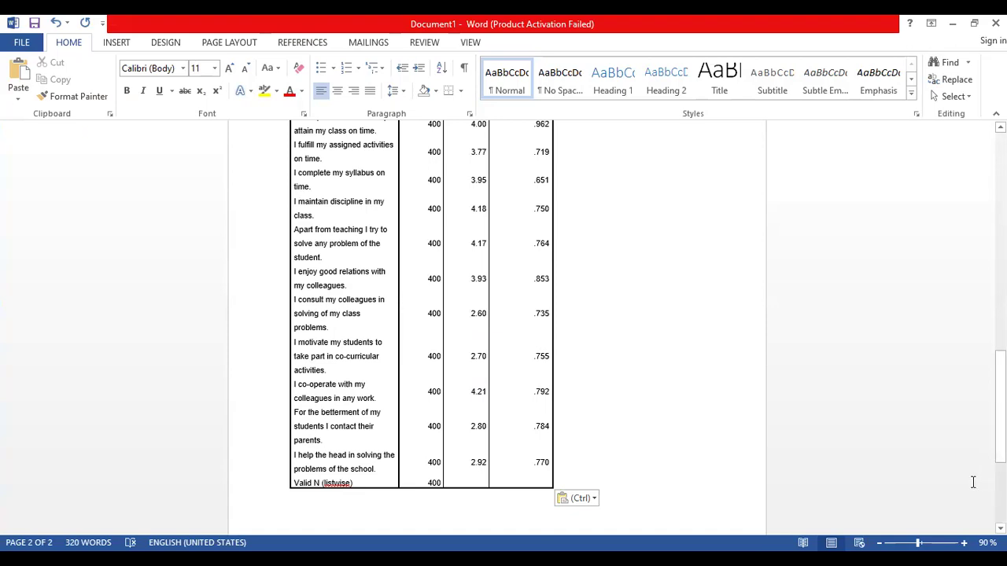
scroll(495, 323, "up", 15)
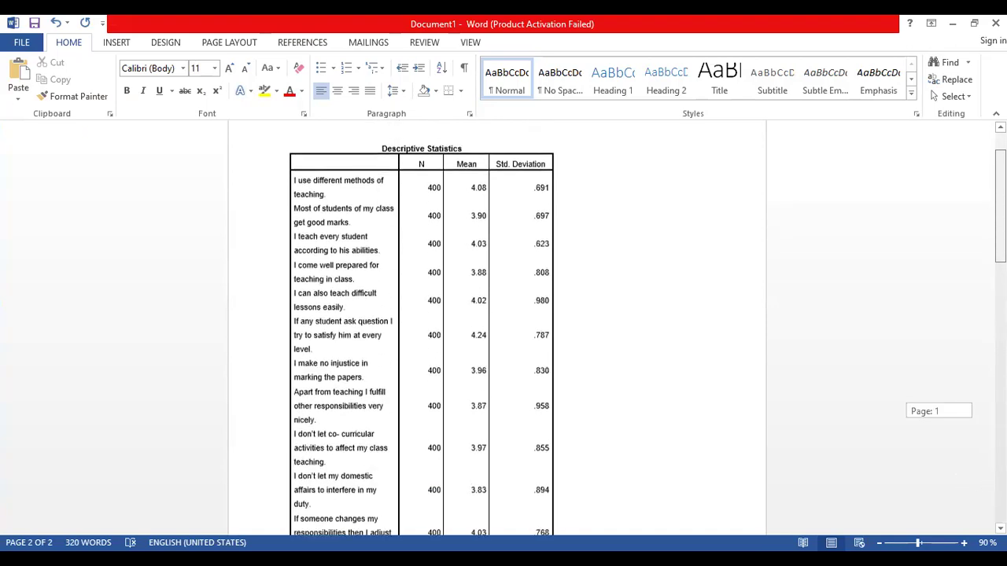
scroll(496, 322, "down", 8)
scroll(495, 322, "down", 5)
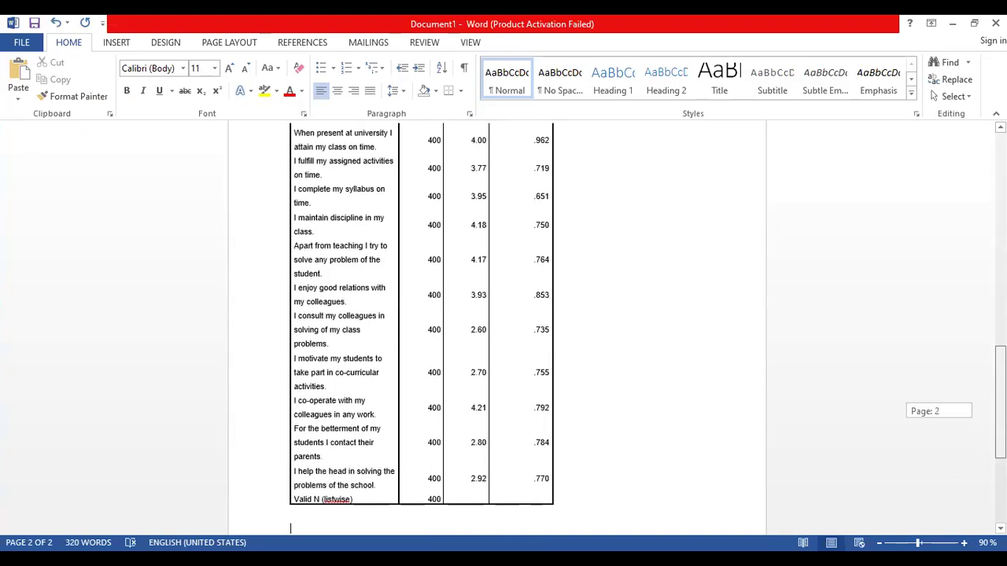
scroll(496, 322, "down", 2)
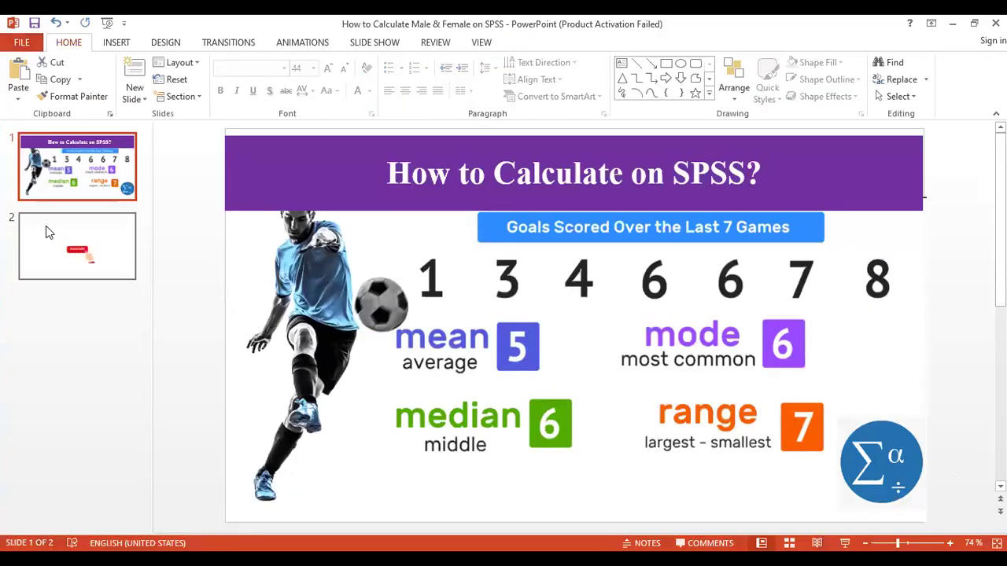
Select slide 2, the subscribe slide, in PowerPoint
left_click(45, 229)
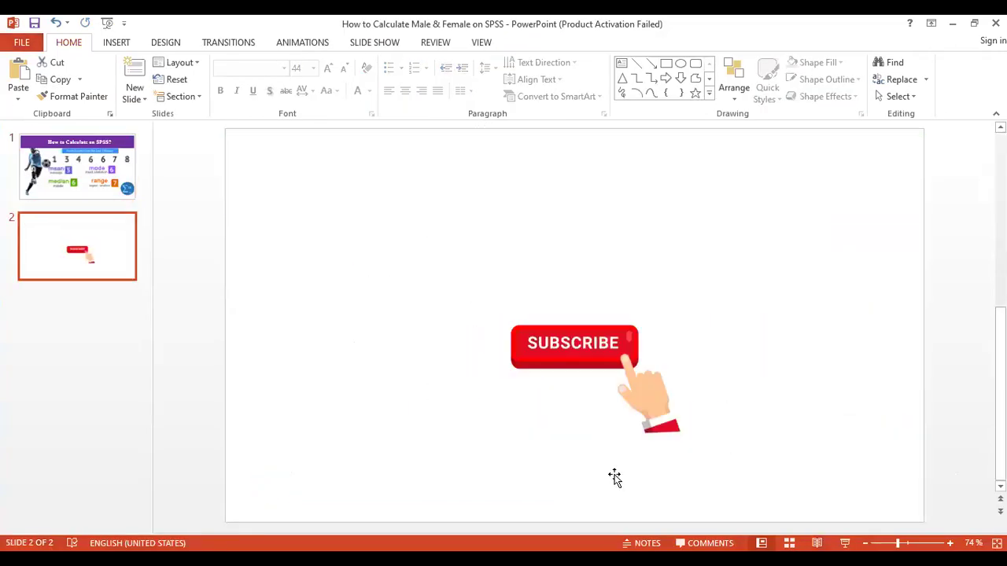